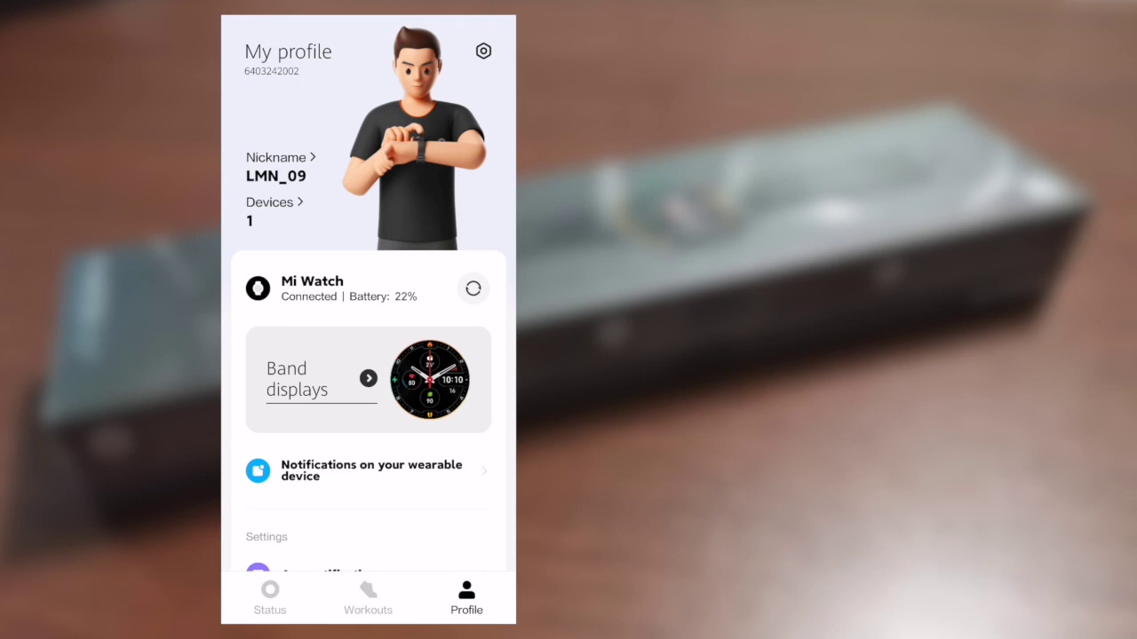
- Glance at the activity status overview, then return to the Mi Watch profile page
left_click_drag(489, 440, 491, 542)
left_click(270, 596)
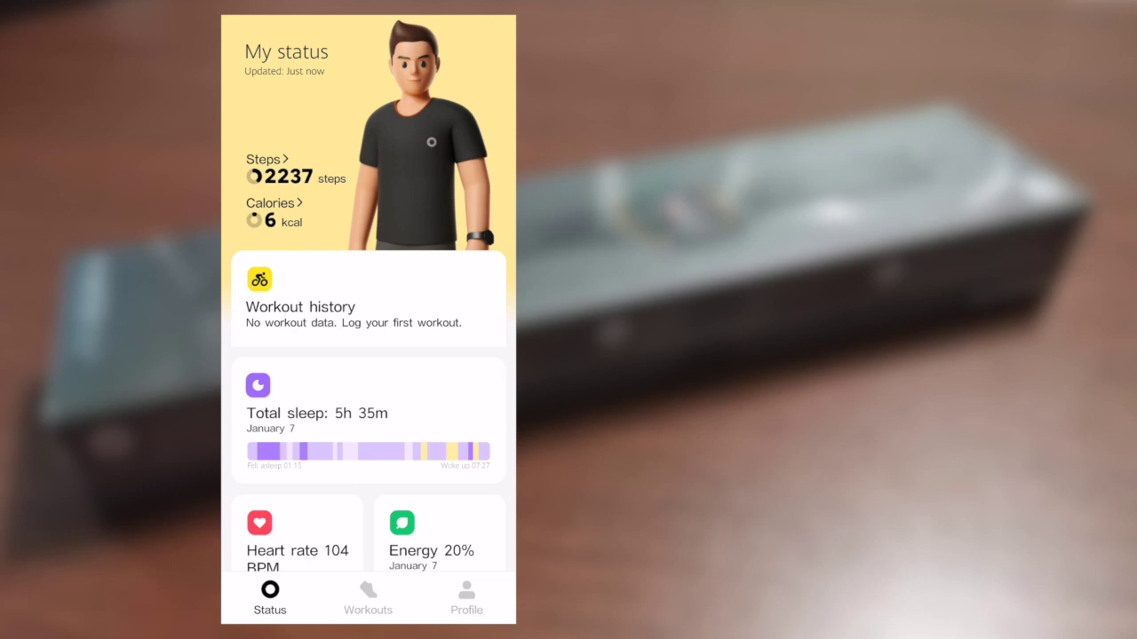
left_click(368, 597)
left_click(466, 597)
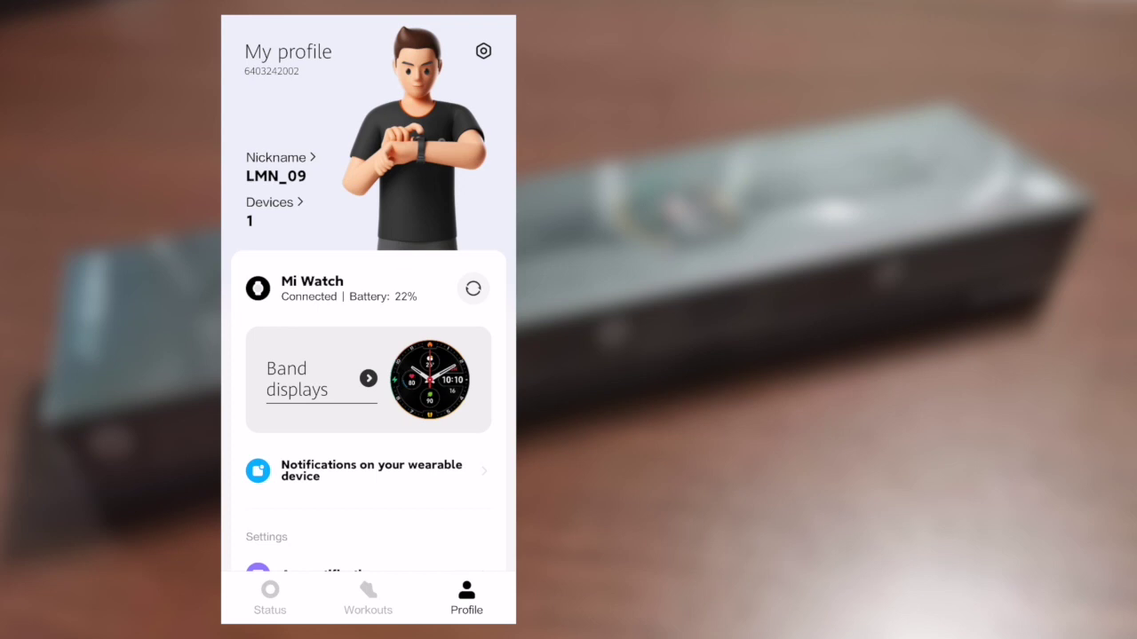
- Open the Mi Watch face gallery and apply the yellow 08 16 digital face
left_click(430, 379)
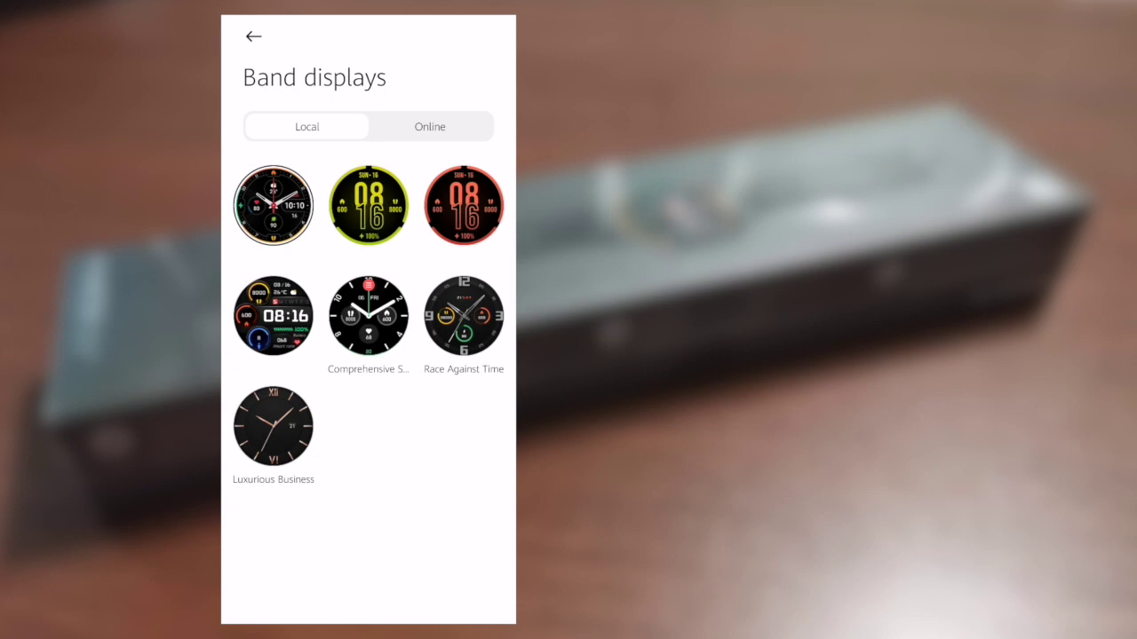
left_click(370, 197)
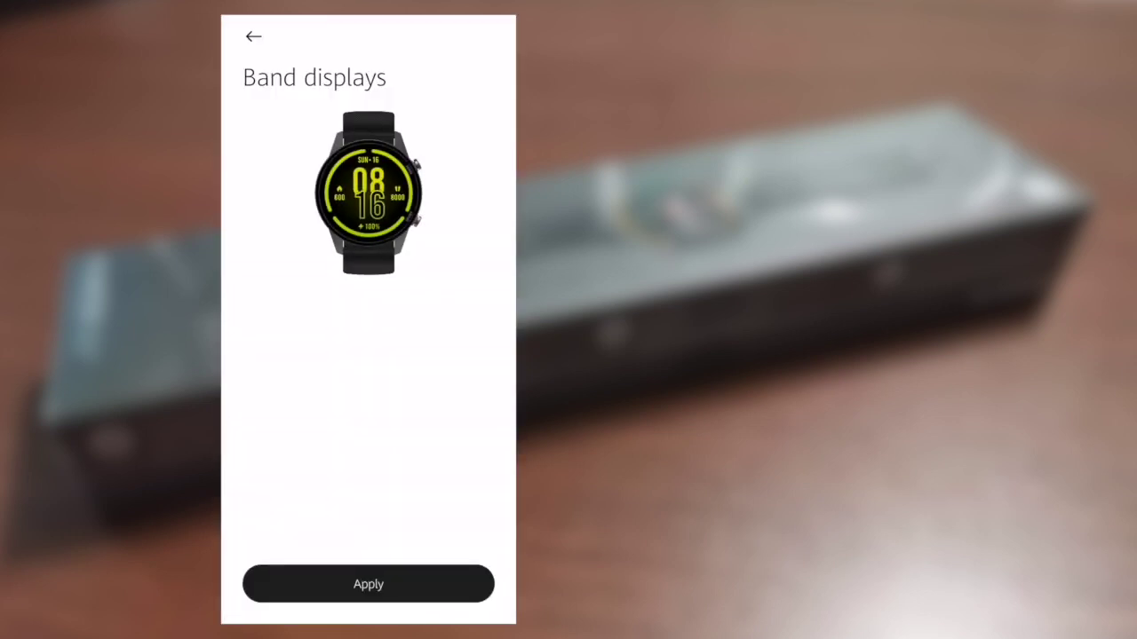
left_click(427, 583)
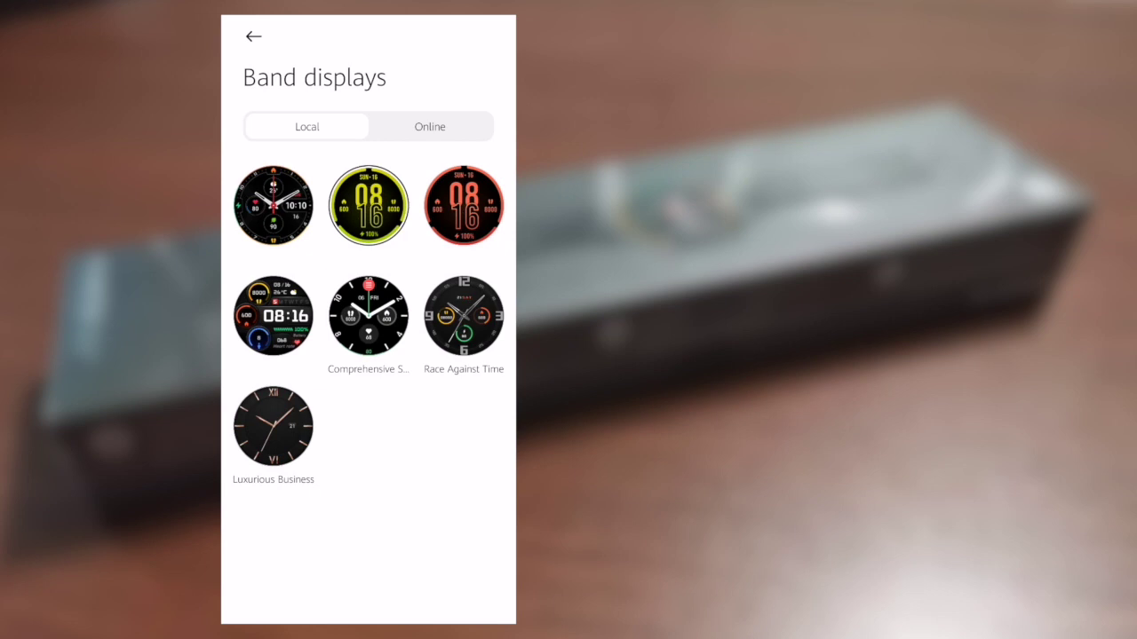
- Scroll down through the Online watch-face catalogue and back up to the Saiyan face
left_click(430, 126)
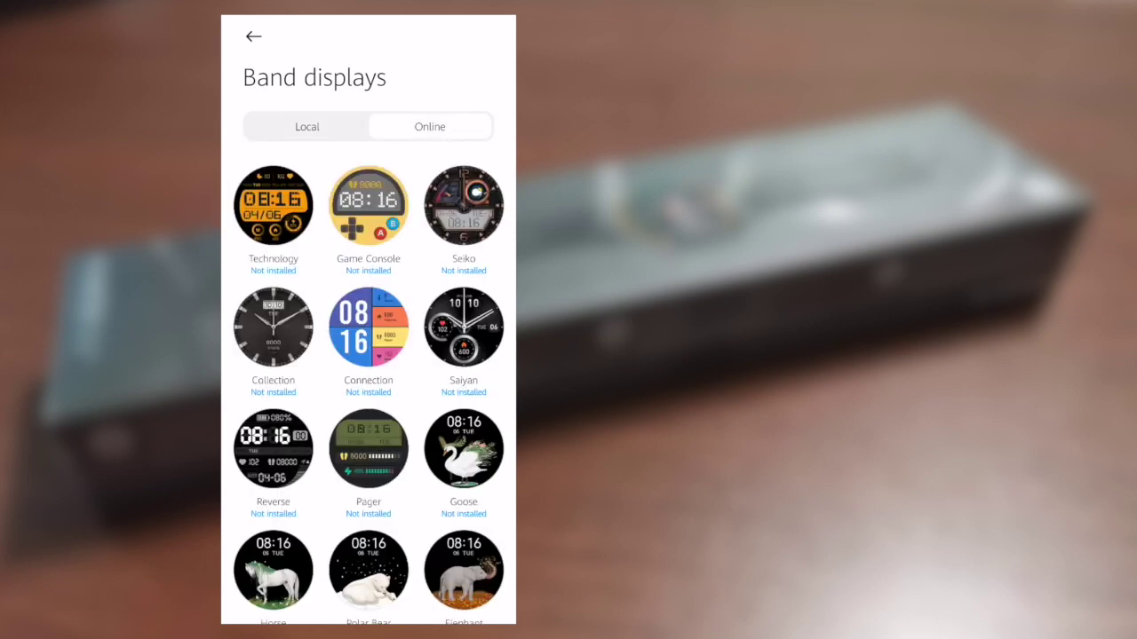
scroll(368, 355, "down", 3)
scroll(367, 355, "down", 3)
scroll(368, 355, "down", 3)
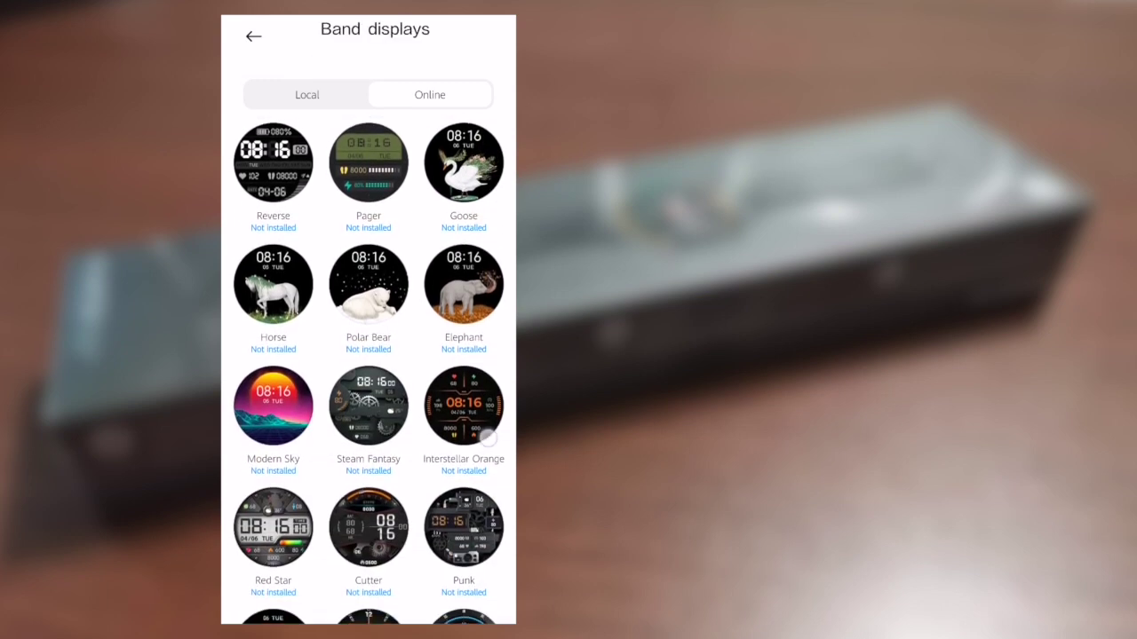
scroll(368, 355, "down", 3)
scroll(368, 356, "down", 2)
scroll(368, 355, "down", 3)
scroll(368, 355, "down", 4)
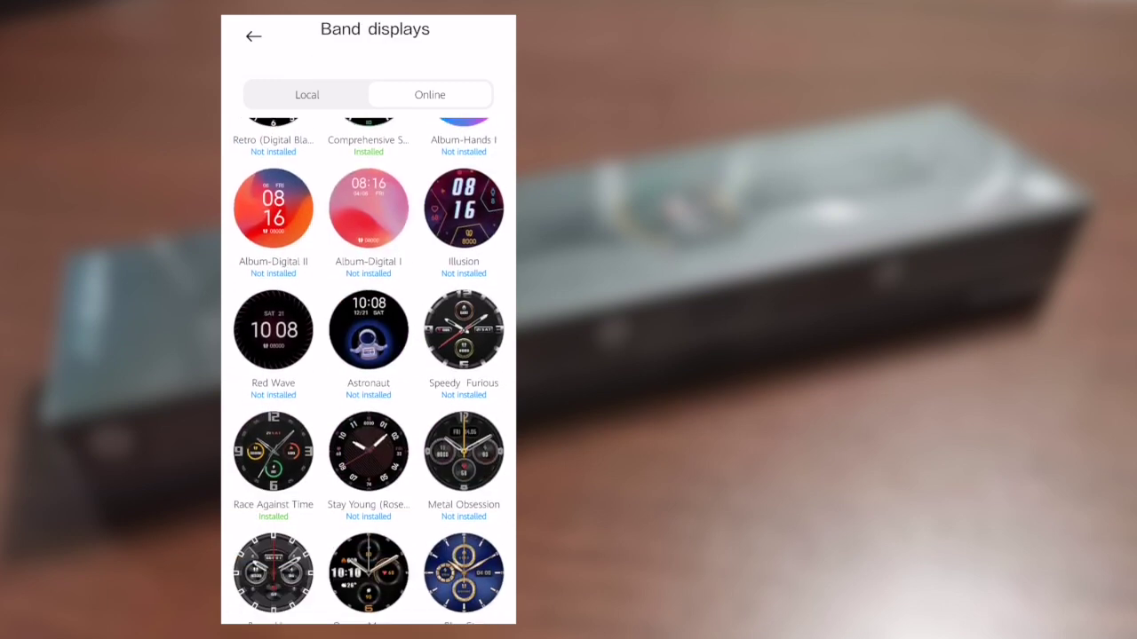
scroll(367, 356, "down", 3)
scroll(368, 355, "down", 2)
scroll(367, 355, "down", 3)
scroll(368, 356, "down", 3)
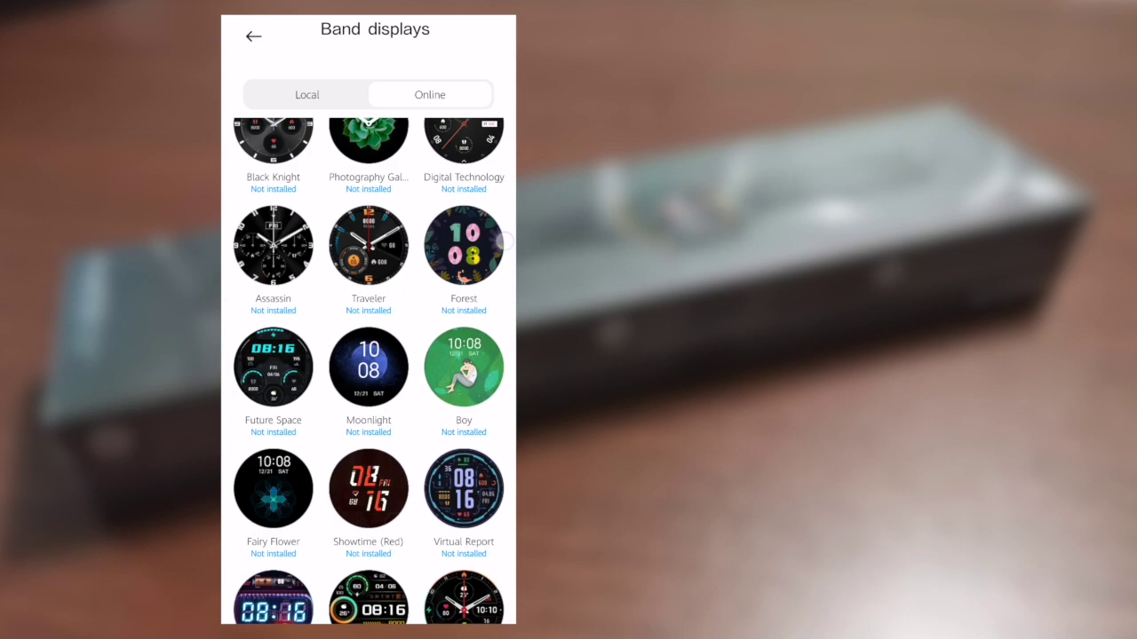
scroll(368, 356, "down", 2)
scroll(367, 355, "down", 3)
scroll(367, 355, "up", 5)
scroll(368, 355, "up", 10)
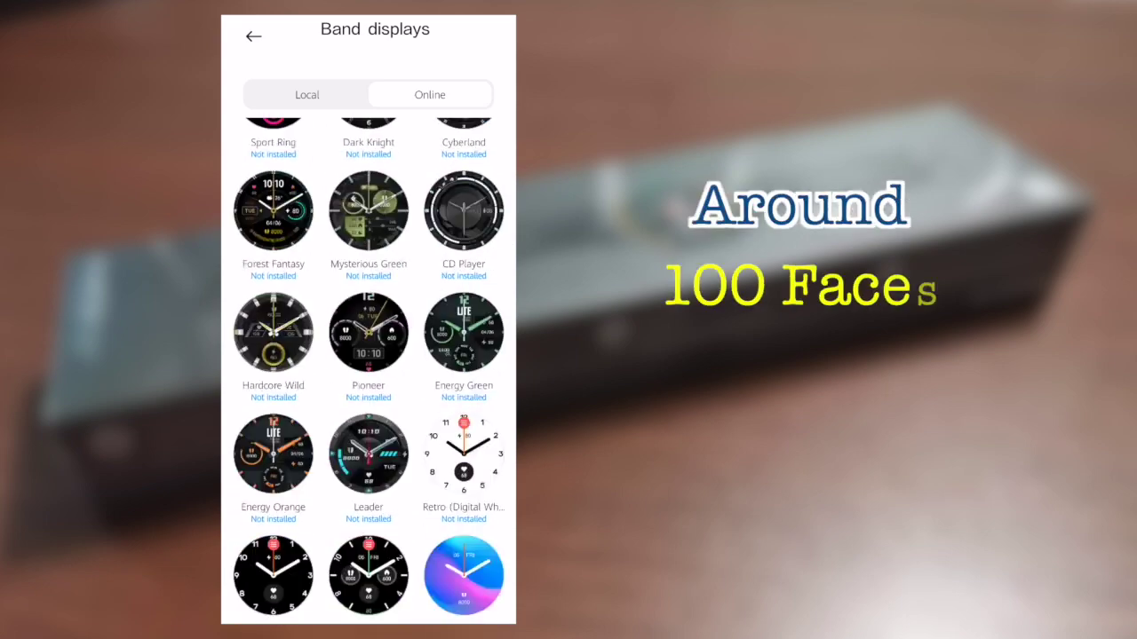
scroll(368, 355, "up", 10)
scroll(368, 355, "down", 2)
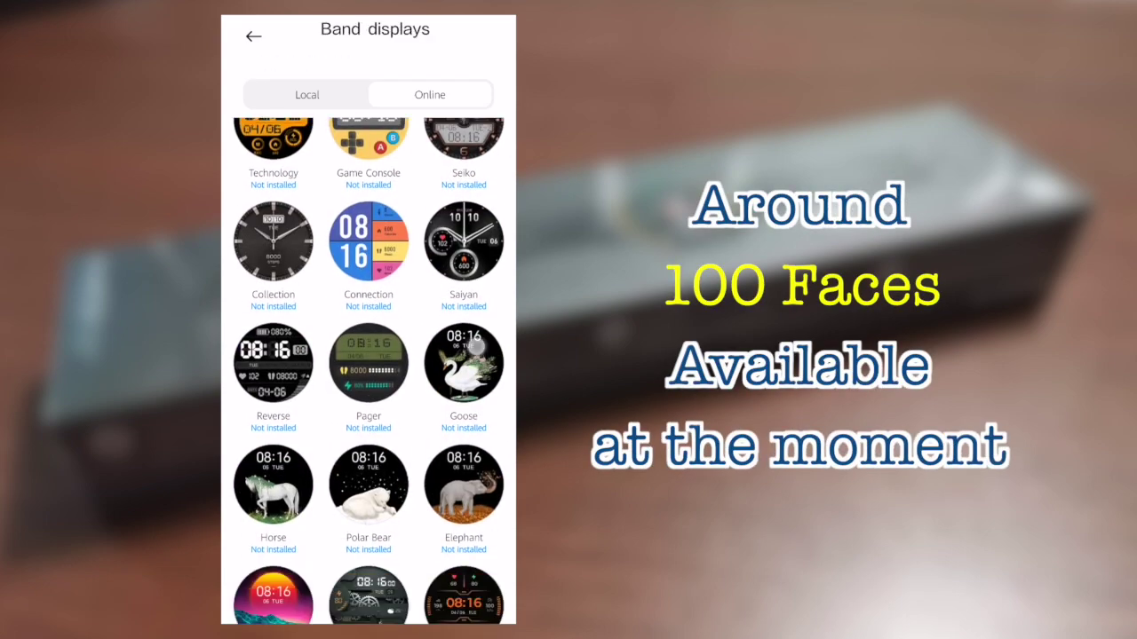
scroll(367, 356, "down", 5)
scroll(368, 355, "up", 5)
scroll(368, 355, "up", 2)
scroll(368, 355, "down", 5)
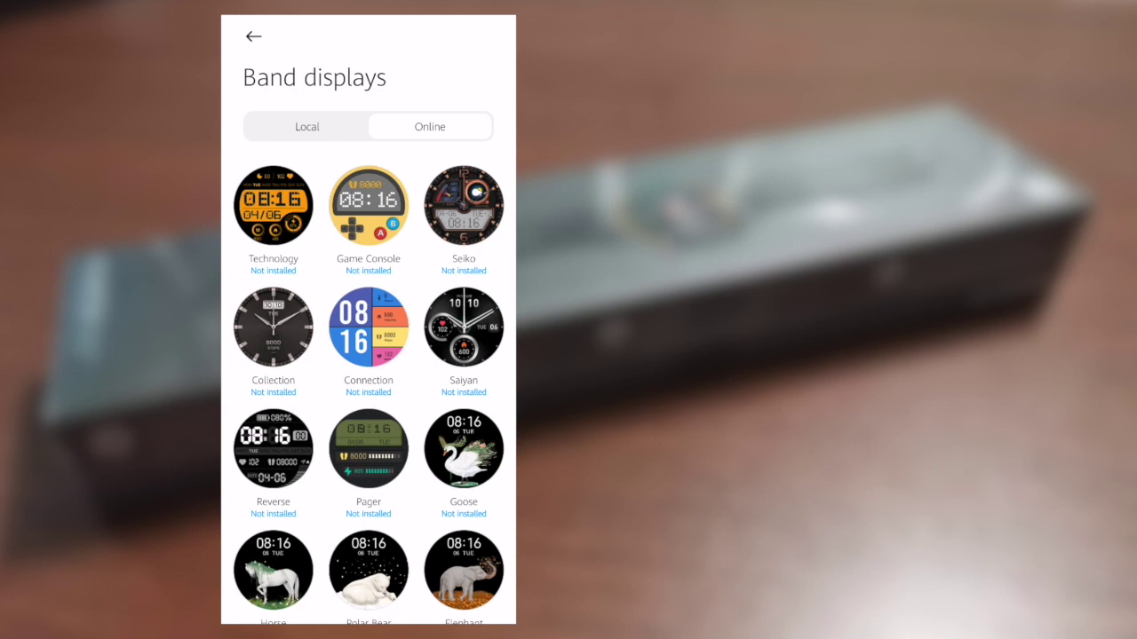
scroll(368, 355, "down", 1)
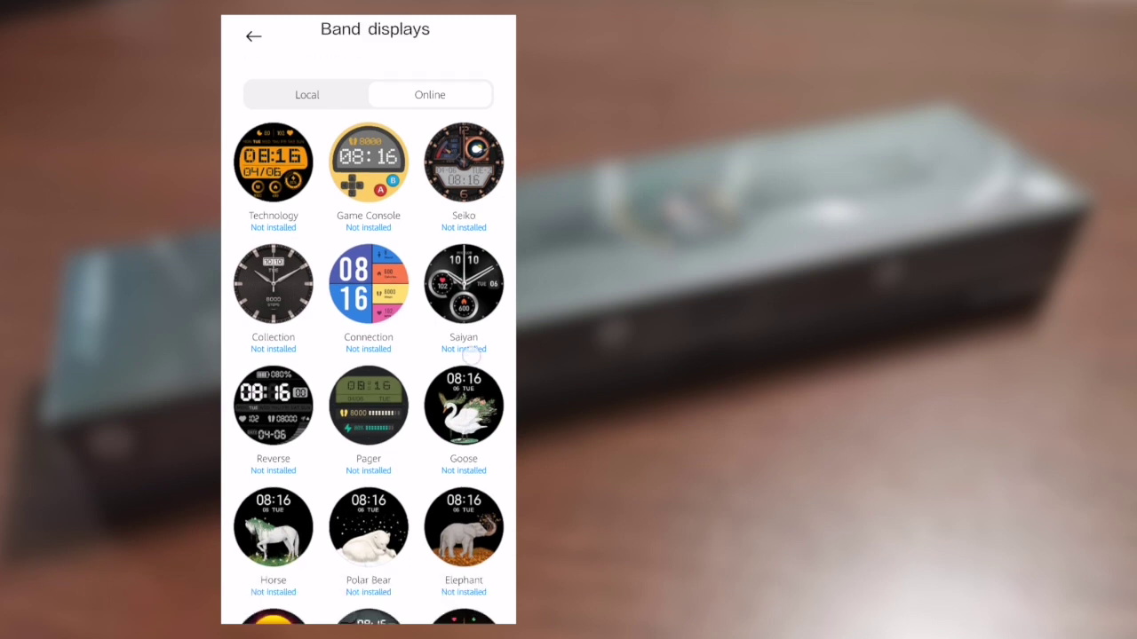
scroll(368, 355, "down", 2)
scroll(368, 355, "down", 1)
scroll(367, 356, "up", 3)
scroll(368, 355, "up", 2)
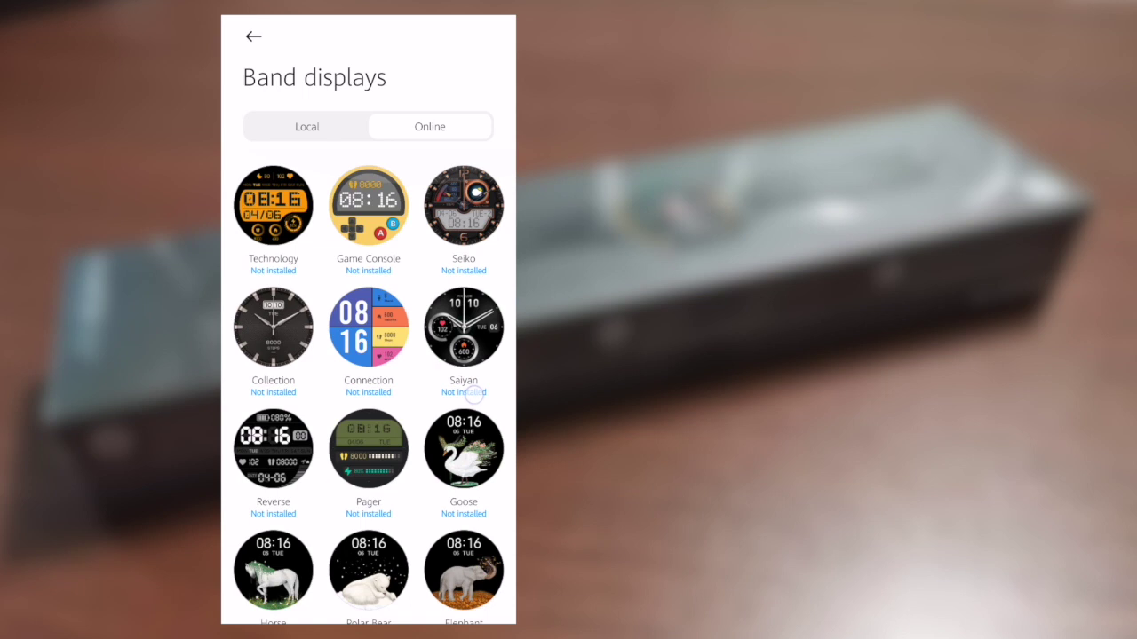
scroll(367, 355, "down", 2)
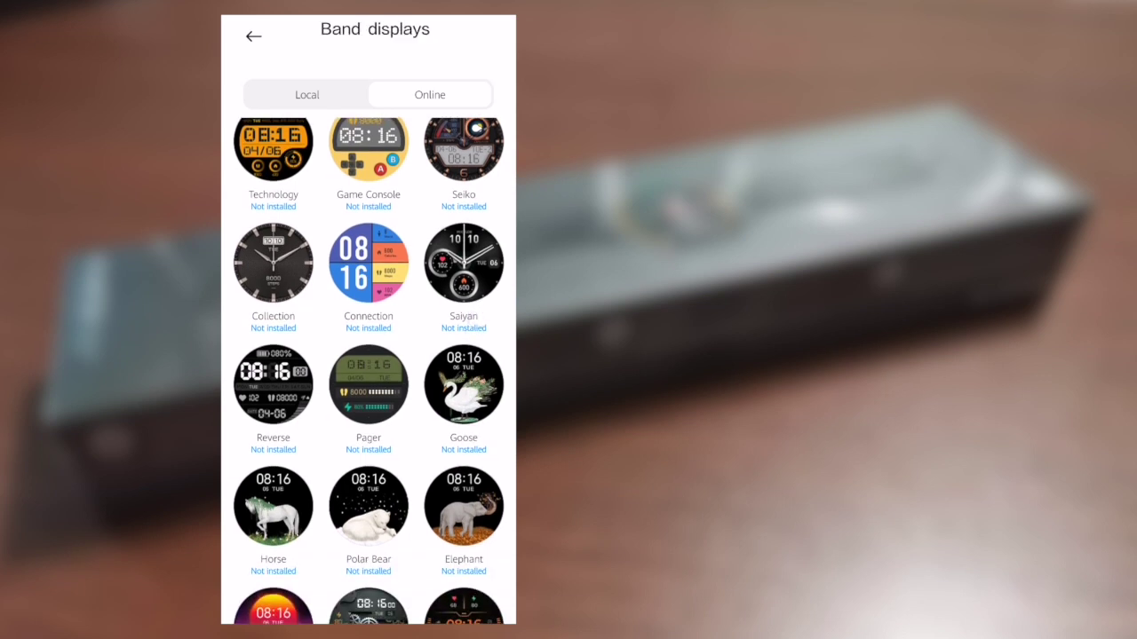
scroll(367, 355, "up", 1)
- Open the Saiyan face's details and download it to the Mi Watch
left_click(463, 312)
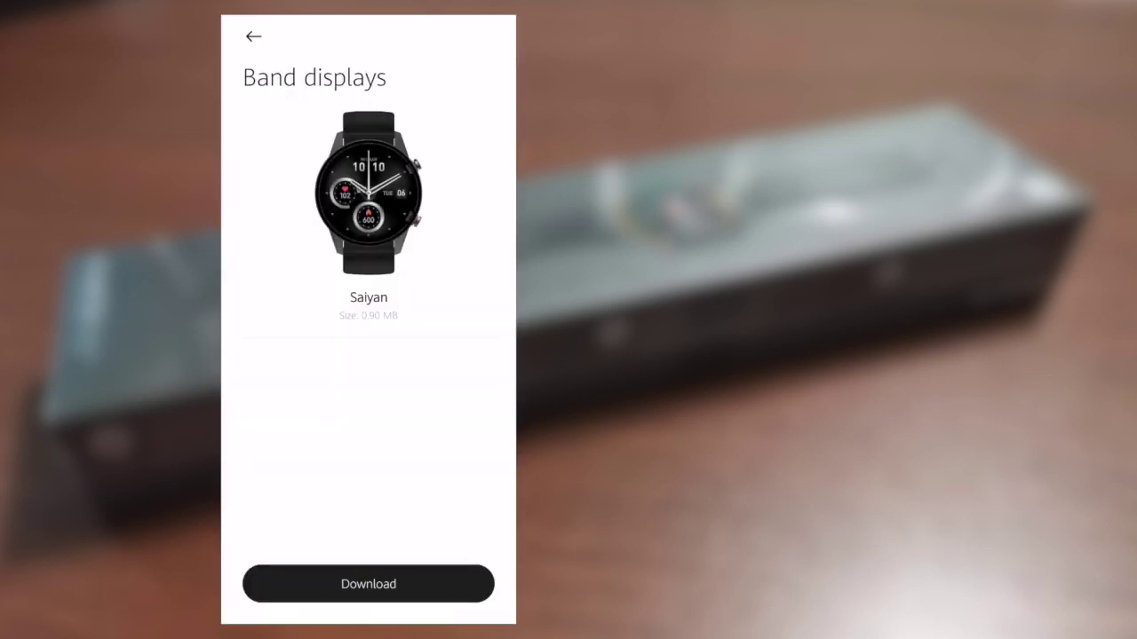
left_click_drag(482, 317, 485, 419)
left_click(432, 583)
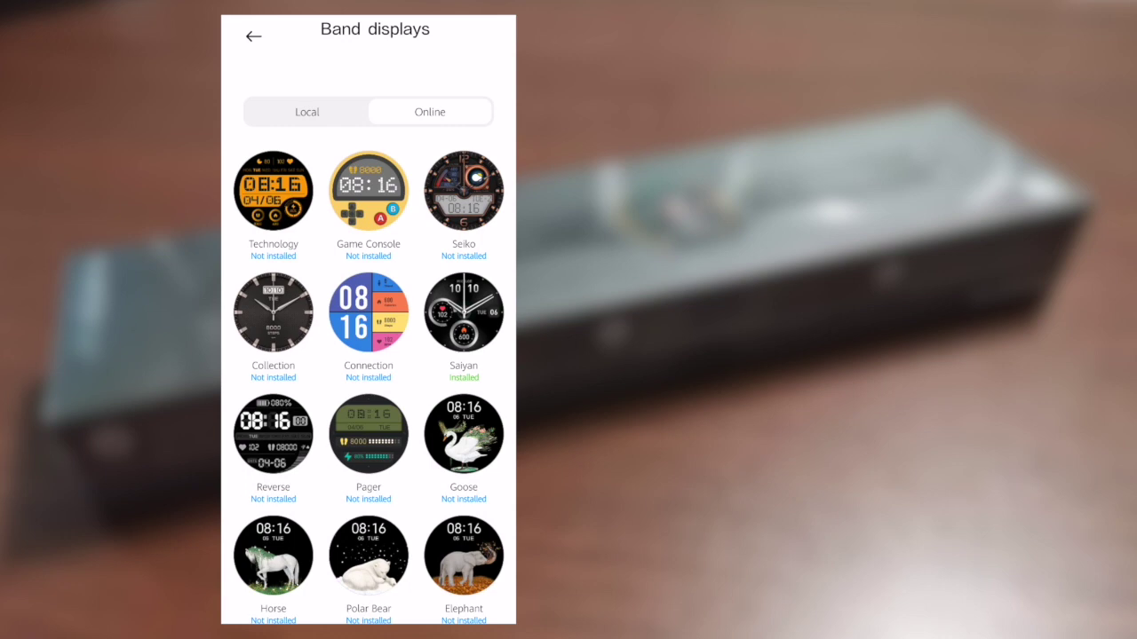
- Scroll the Online watch-face catalogue down to its end
scroll(369, 373, "down", 2)
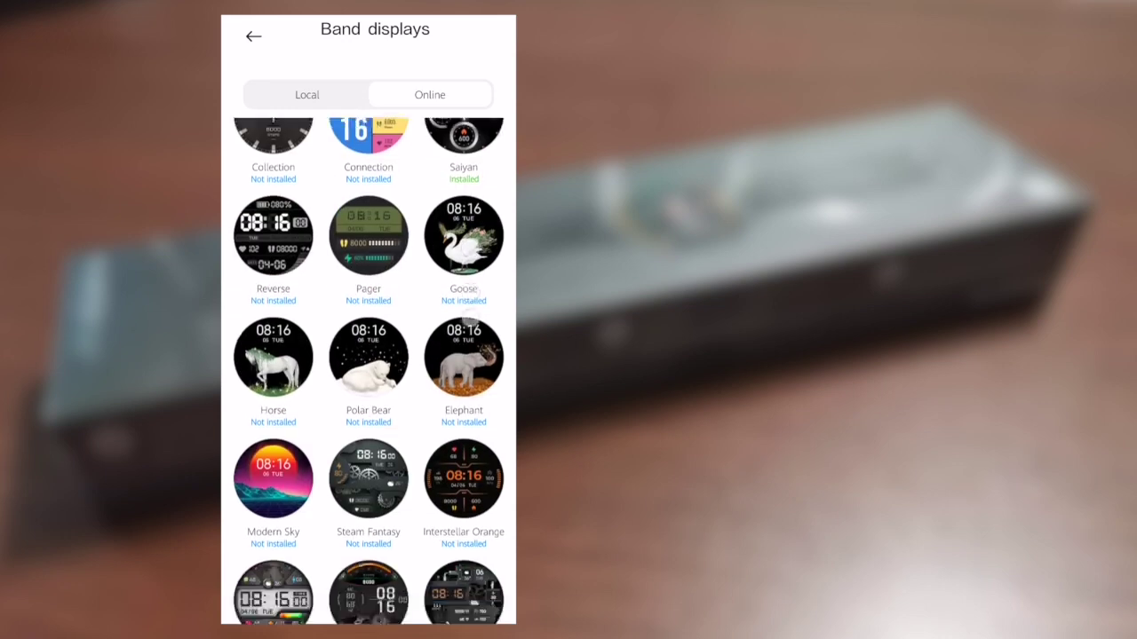
scroll(369, 373, "down", 5)
scroll(369, 373, "down", 5)
scroll(368, 373, "down", 5)
scroll(369, 373, "down", 5)
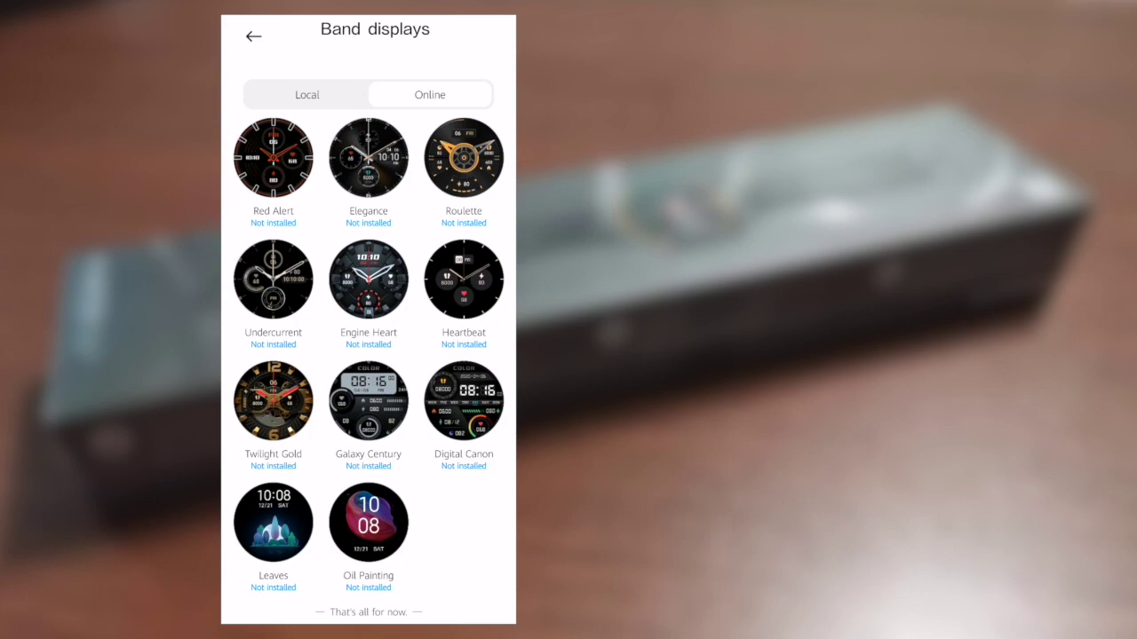
scroll(368, 372, "down", 5)
scroll(368, 371, "down", 5)
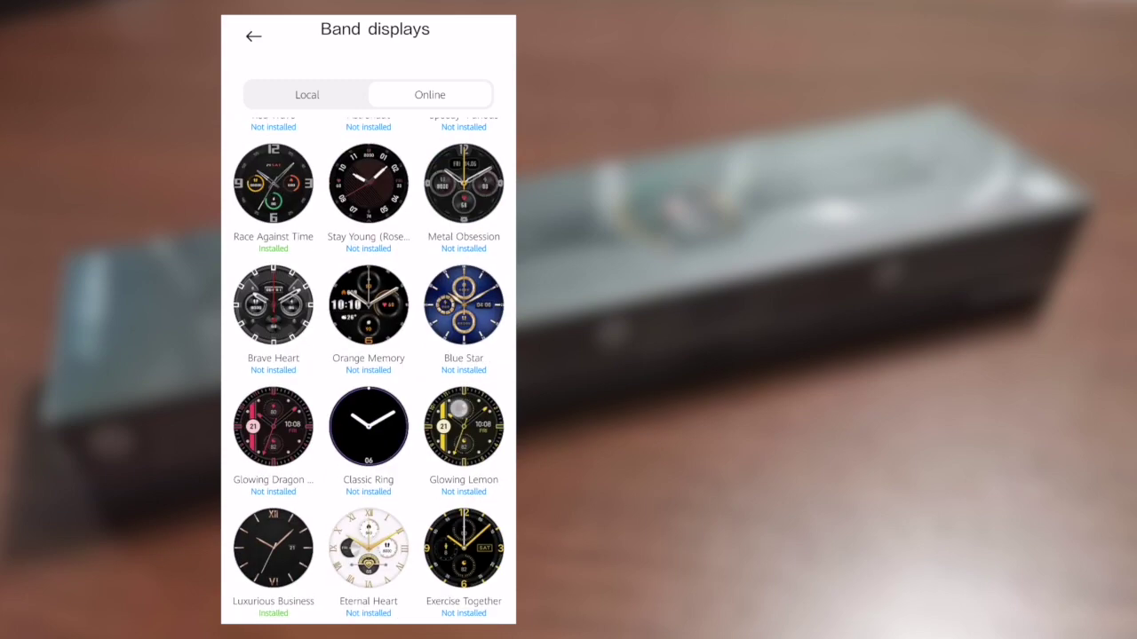
scroll(368, 371, "down", 5)
scroll(369, 371, "down", 5)
scroll(368, 371, "up", 3)
scroll(368, 372, "down", 7)
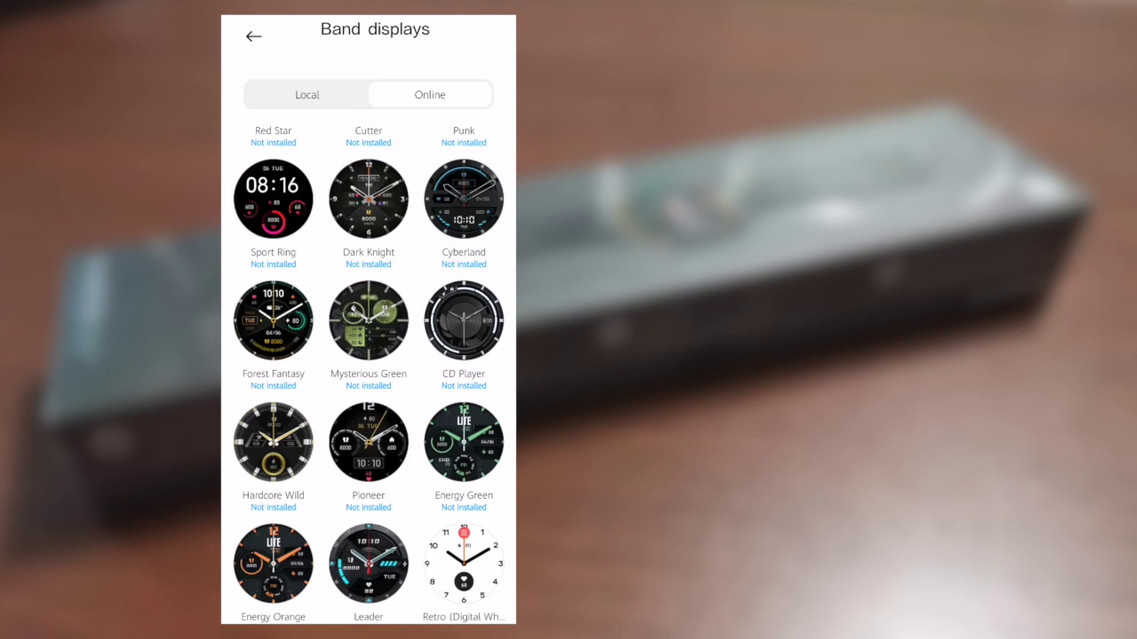
scroll(368, 371, "down", 3)
scroll(369, 371, "down", 2)
scroll(369, 371, "down", 5)
scroll(369, 372, "down", 4)
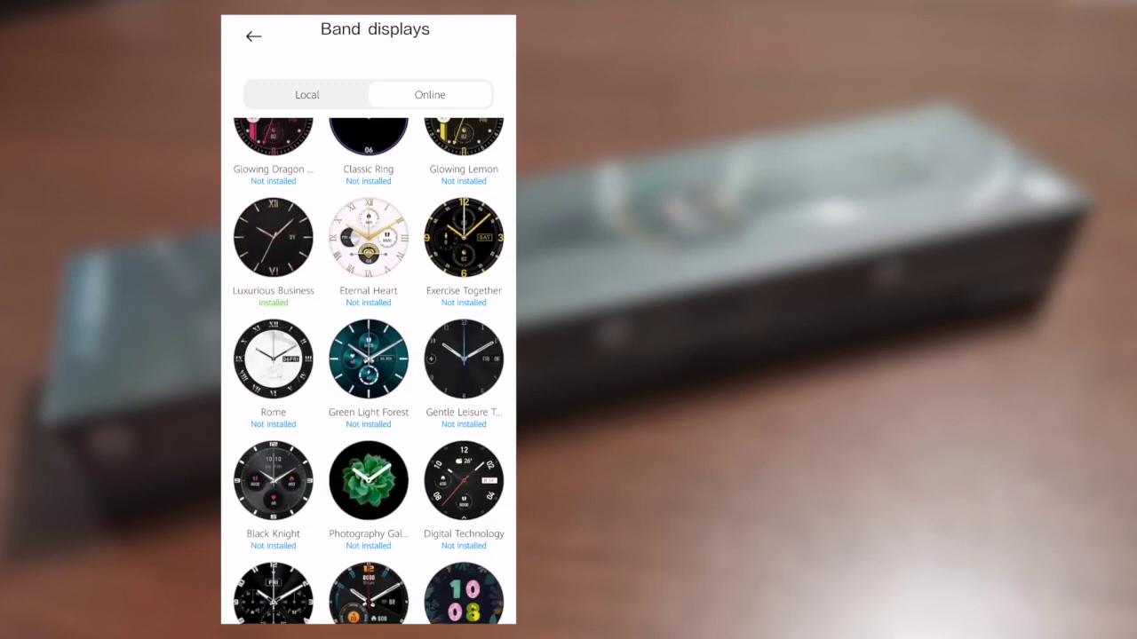
scroll(368, 371, "down", 4)
scroll(369, 371, "down", 2)
scroll(369, 371, "down", 5)
scroll(368, 371, "down", 4)
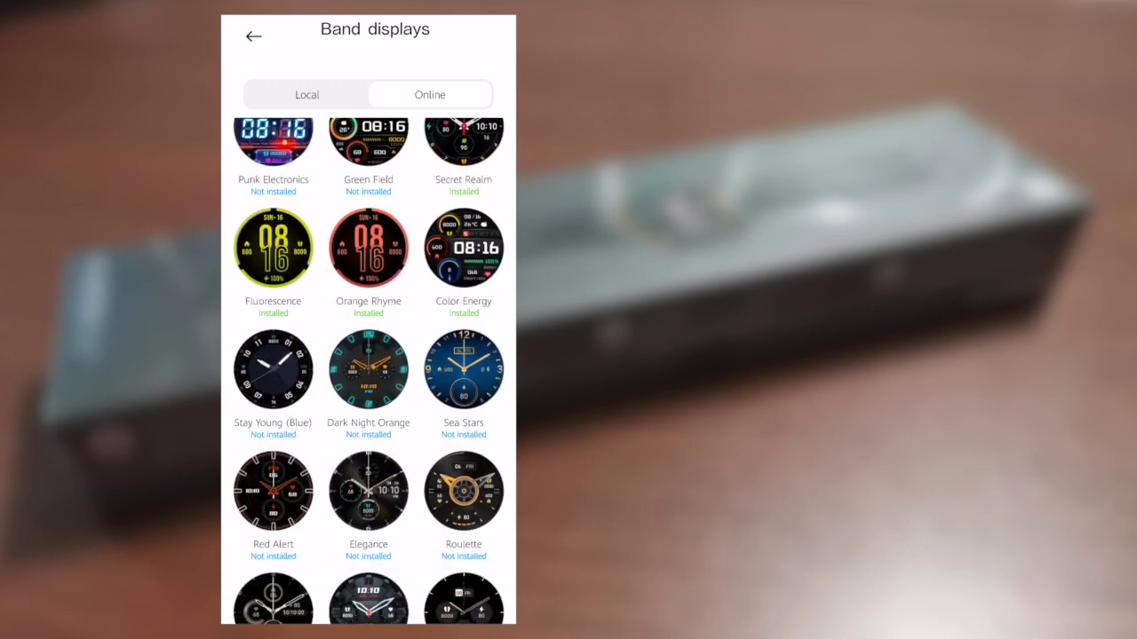
scroll(369, 371, "down", 3)
scroll(369, 372, "down", 2)
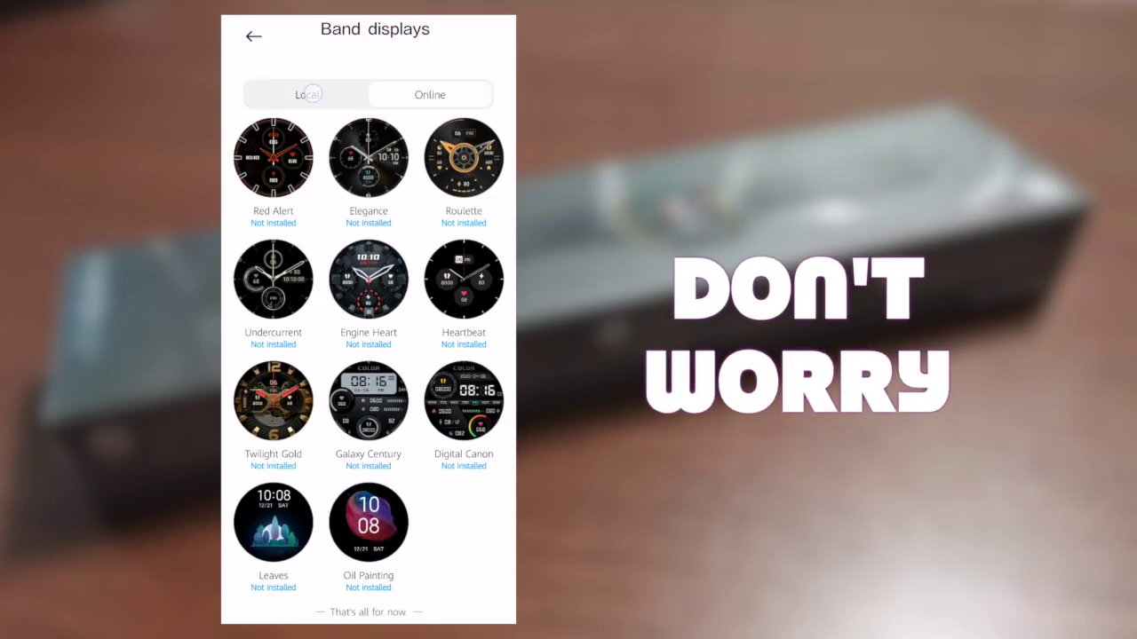
- View the Local gallery of eight installed faces, including Saiyan
left_click(430, 92)
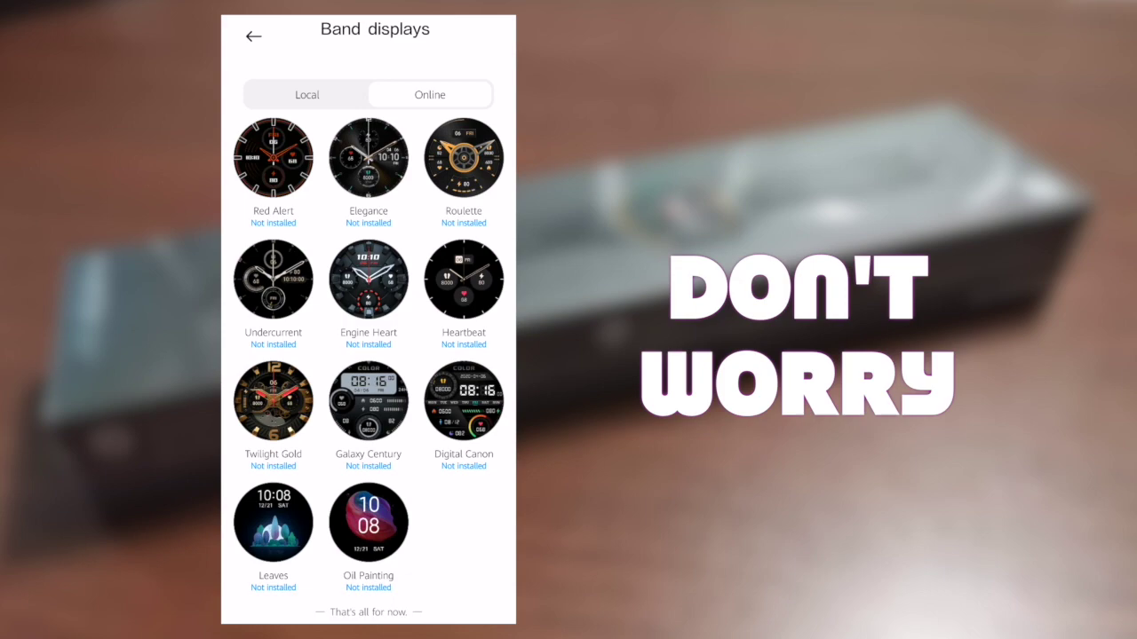
scroll(368, 355, "up", 15)
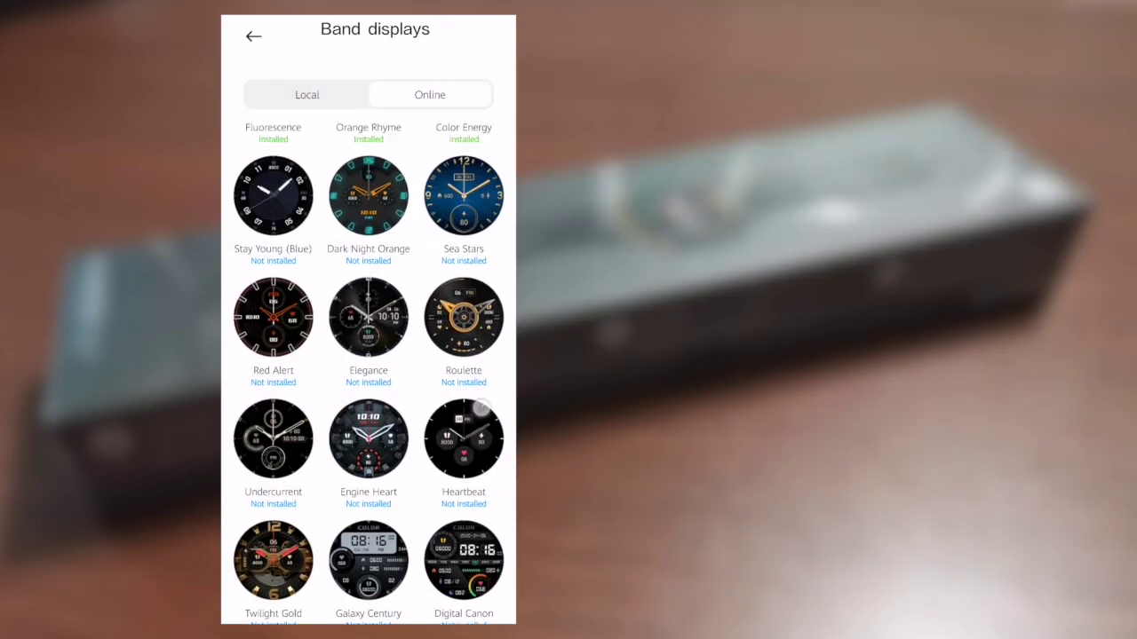
scroll(369, 356, "up", 15)
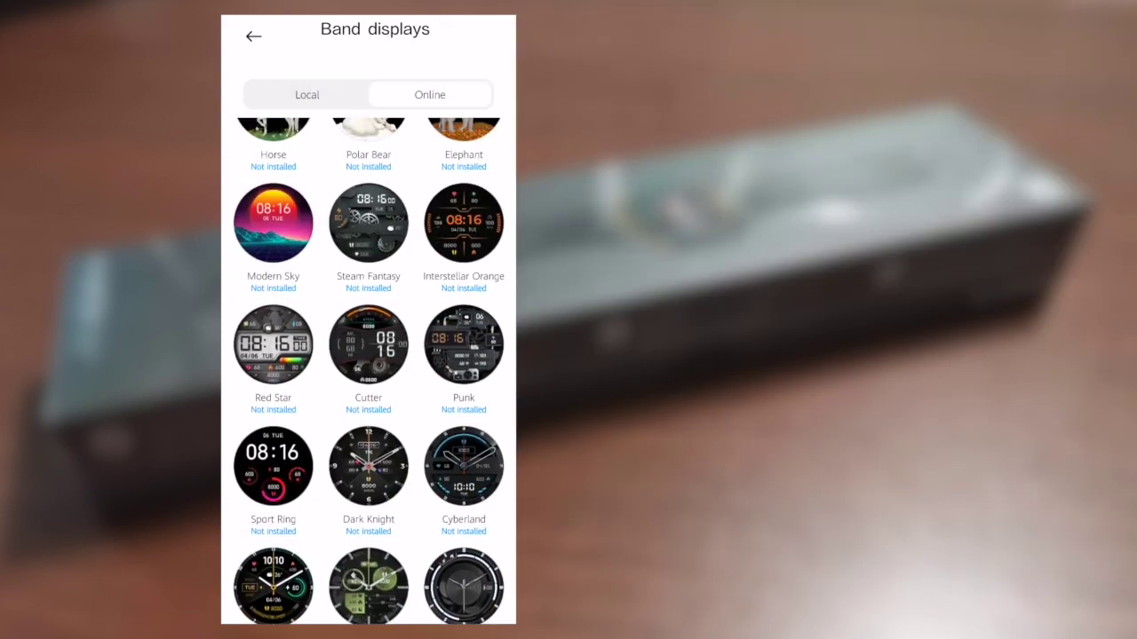
- Back in the Online catalogue, scroll down to the Album-Hands I and Album-Digital faces
left_click(306, 127)
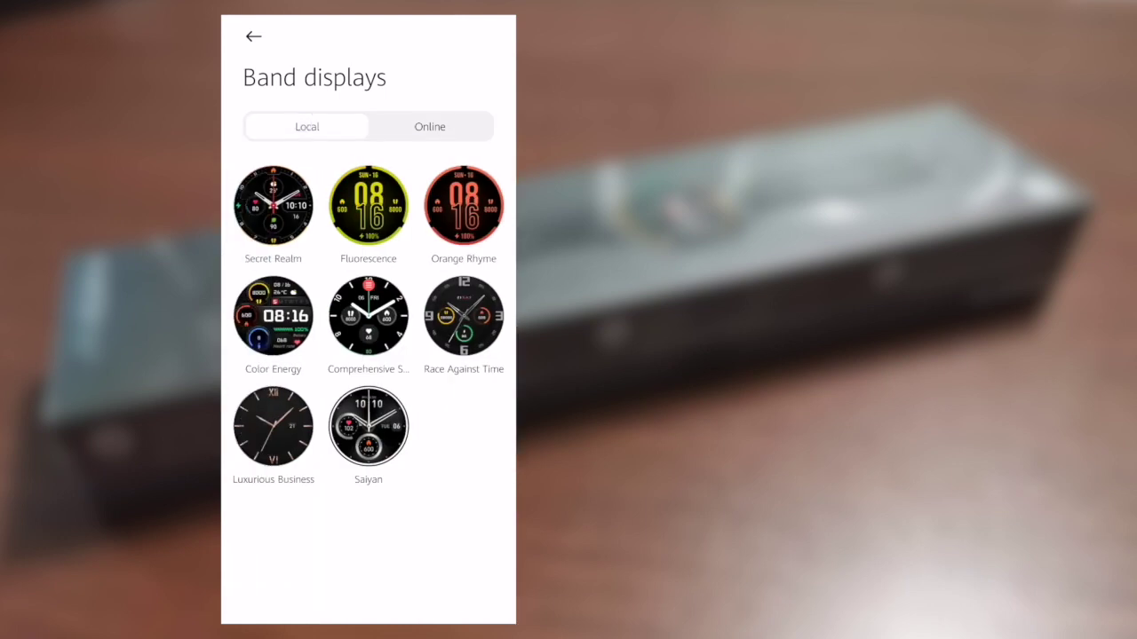
left_click(430, 126)
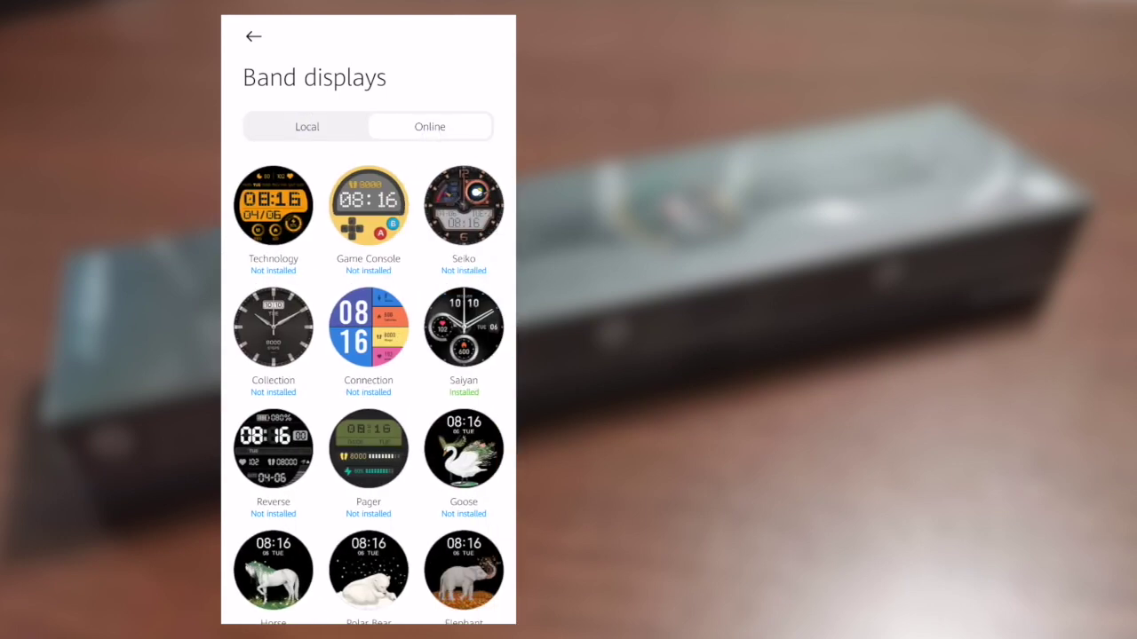
scroll(369, 355, "down", 10)
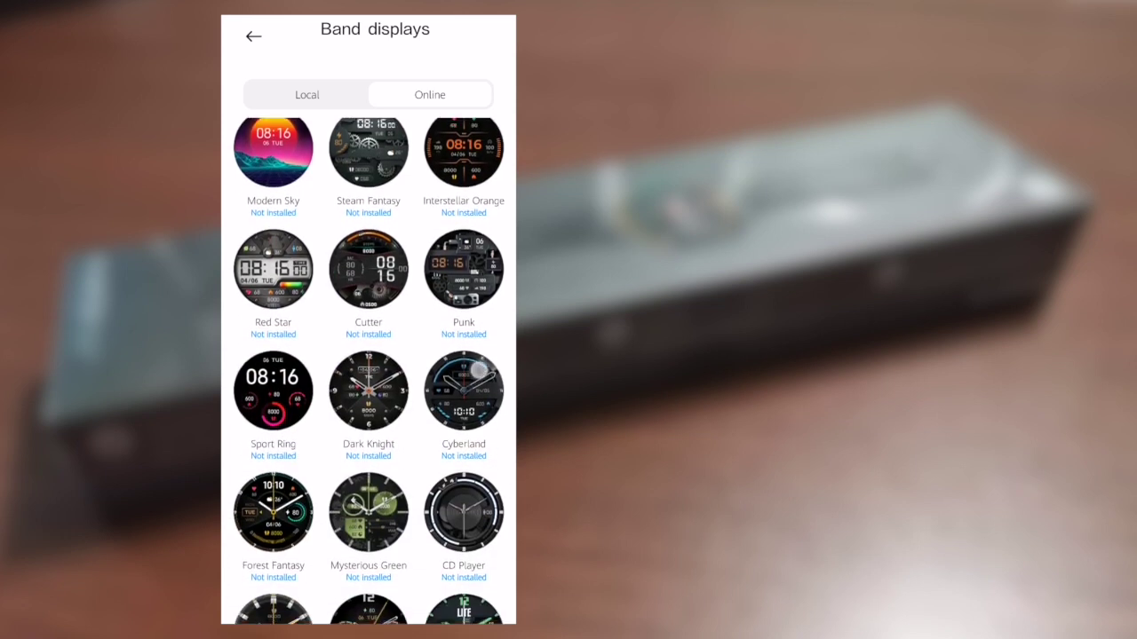
scroll(368, 372, "down", 3)
scroll(369, 371, "down", 3)
scroll(368, 372, "down", 3)
scroll(368, 371, "down", 3)
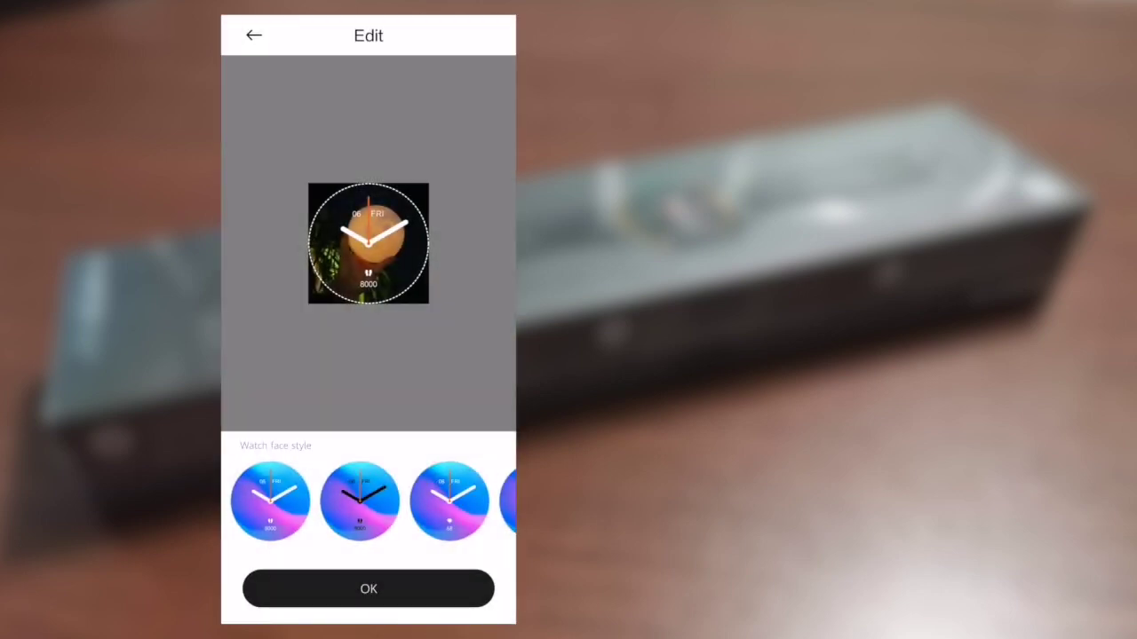
- Preview the dark-hands, third and fourth styles, then pick the white-hands style with step count
left_click(359, 501)
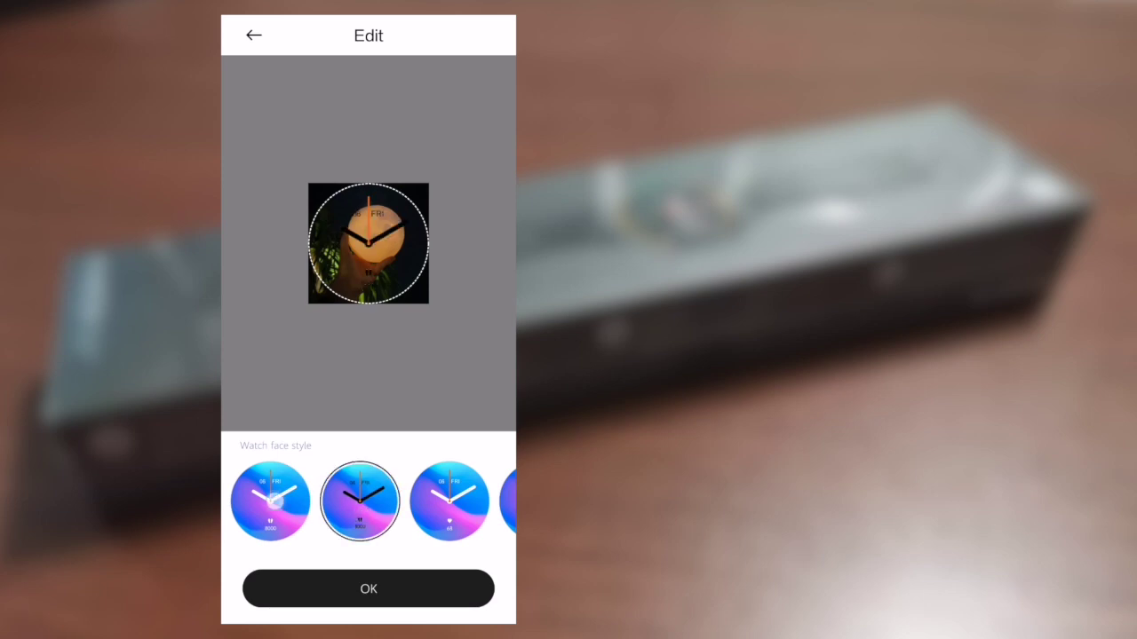
left_click(270, 501)
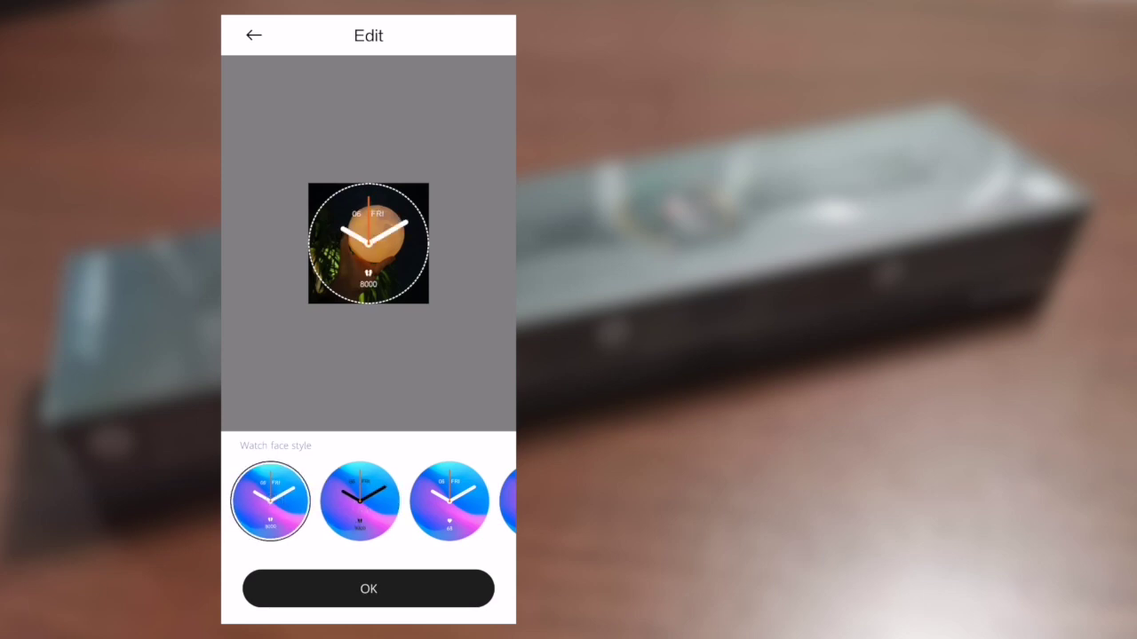
mouse_move(449, 503)
left_mouse_down()
mouse_move(396, 503)
mouse_move(450, 503)
left_mouse_up()
left_click(481, 501)
left_click(396, 501)
left_click(270, 501)
- Confirm the photo style, download Album-Hands I to the watch, and return to Online
left_click(427, 596)
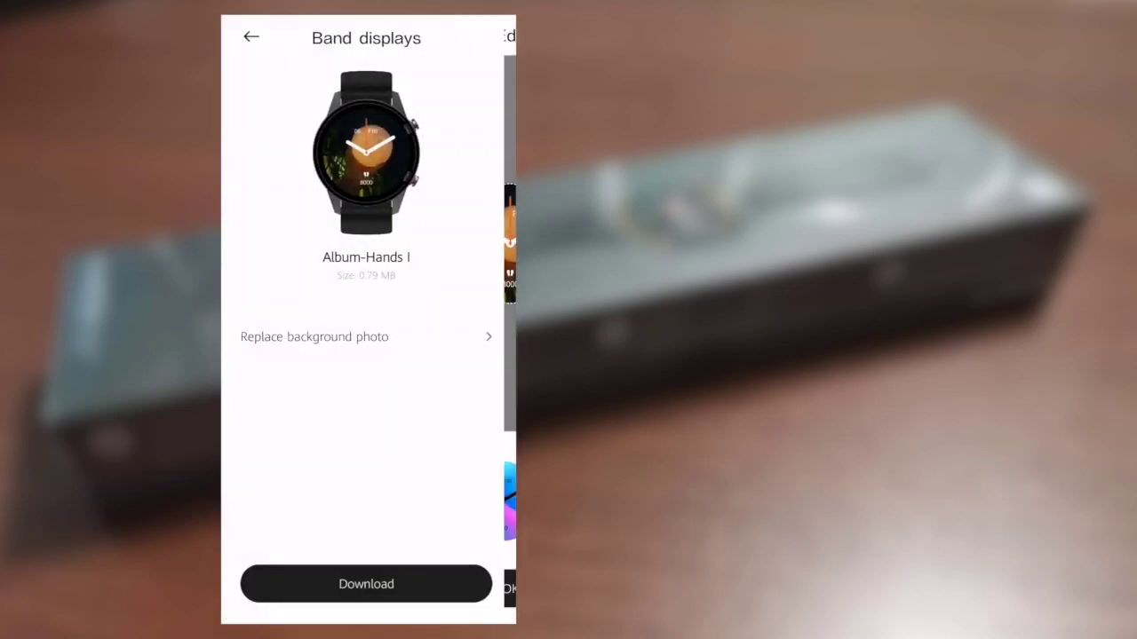
left_click(436, 589)
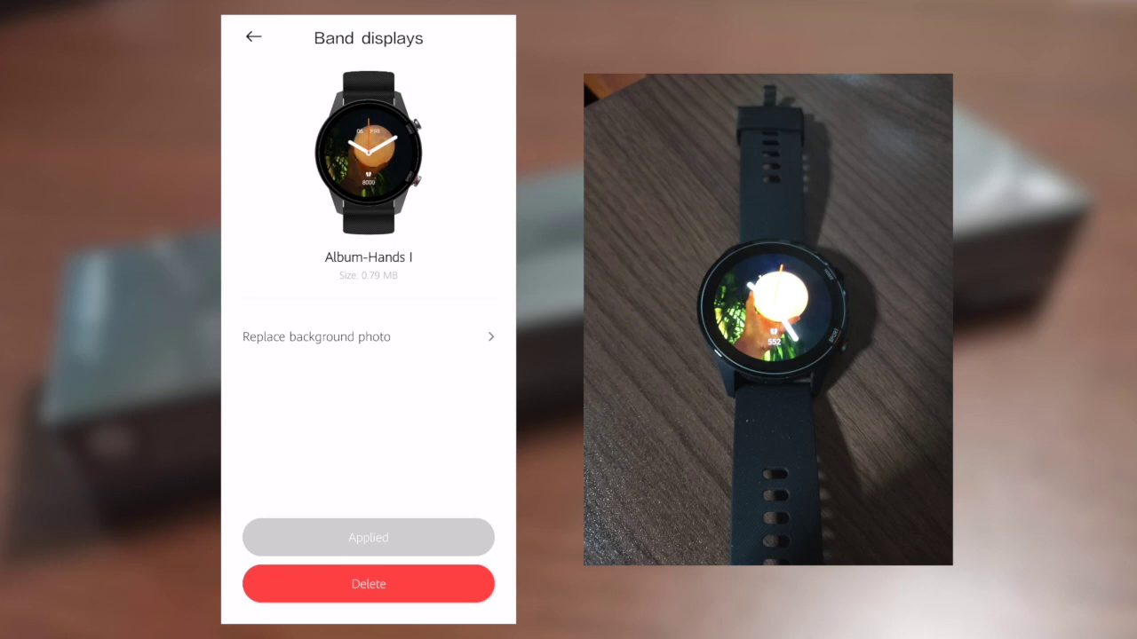
left_click_drag(497, 396, 435, 445)
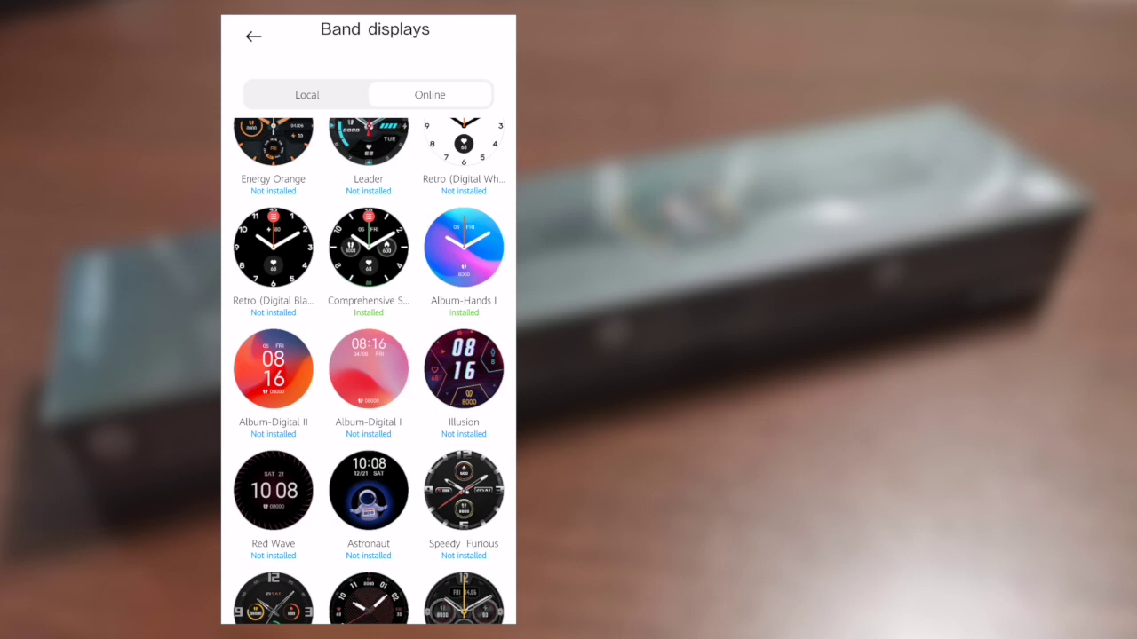
scroll(369, 371, "down", 1)
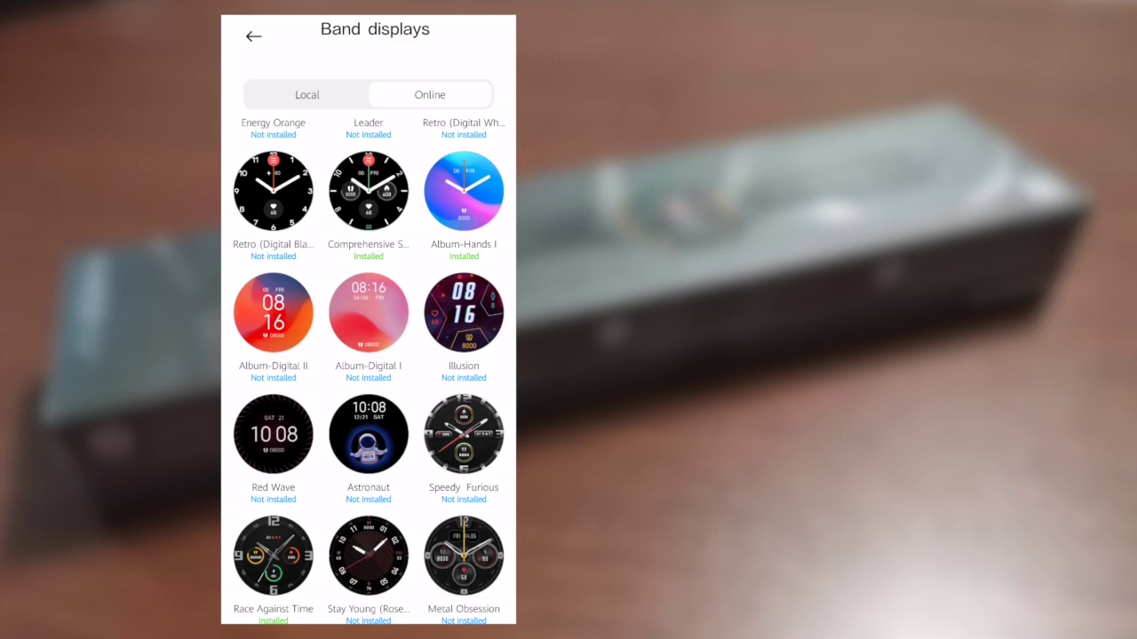
scroll(368, 372, "down", 10)
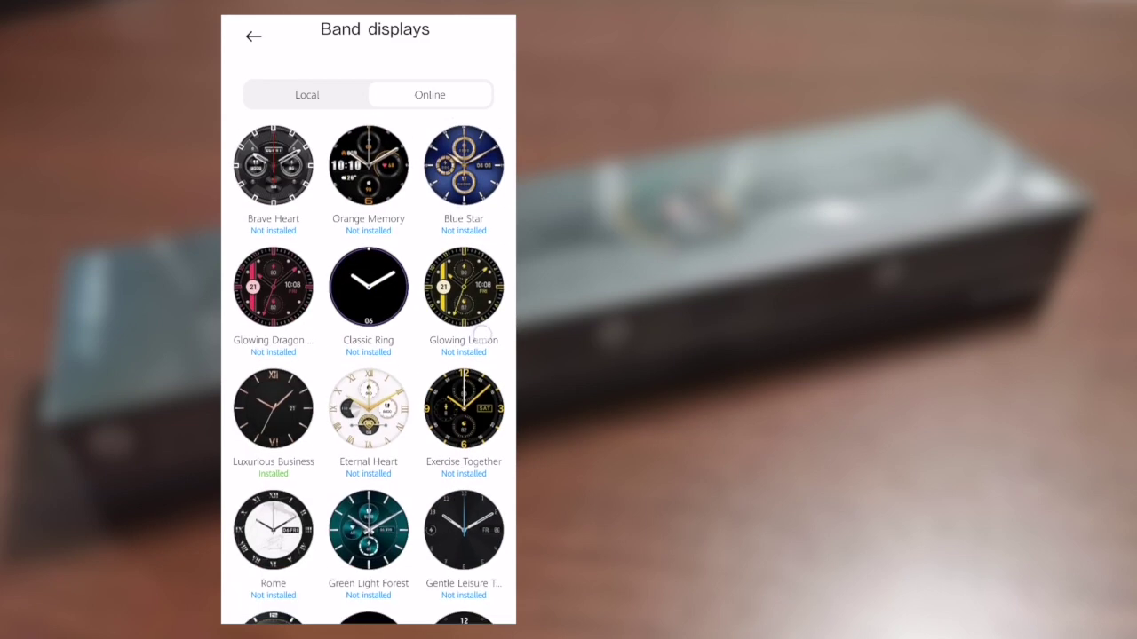
scroll(368, 371, "down", 4)
scroll(368, 371, "down", 2)
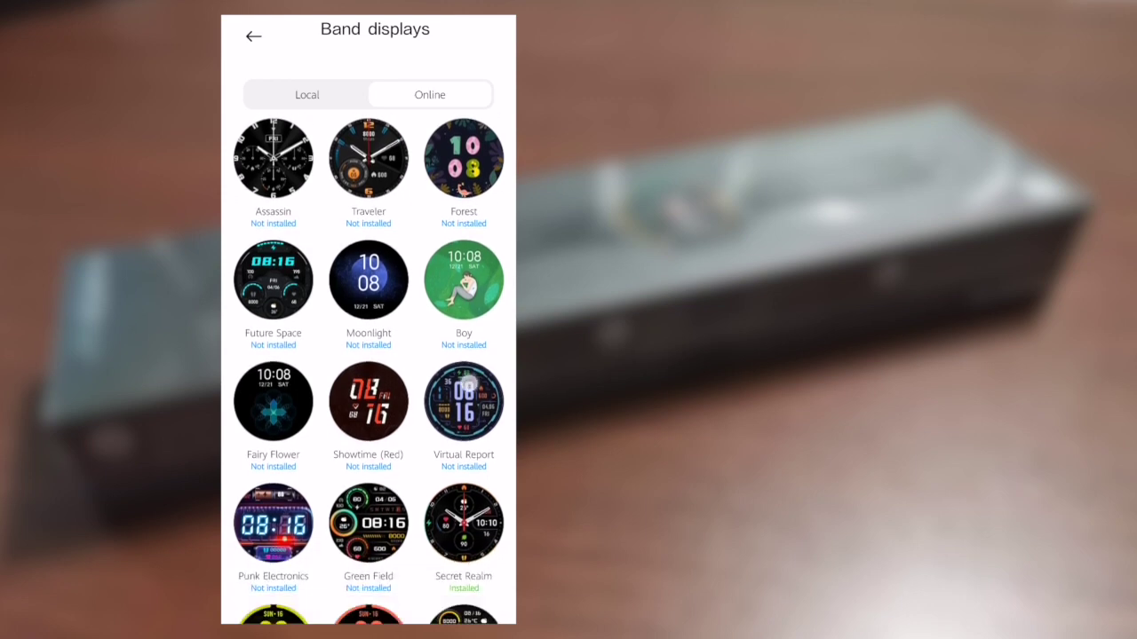
scroll(368, 371, "down", 4)
scroll(369, 371, "down", 5)
scroll(463, 366, "up", 5)
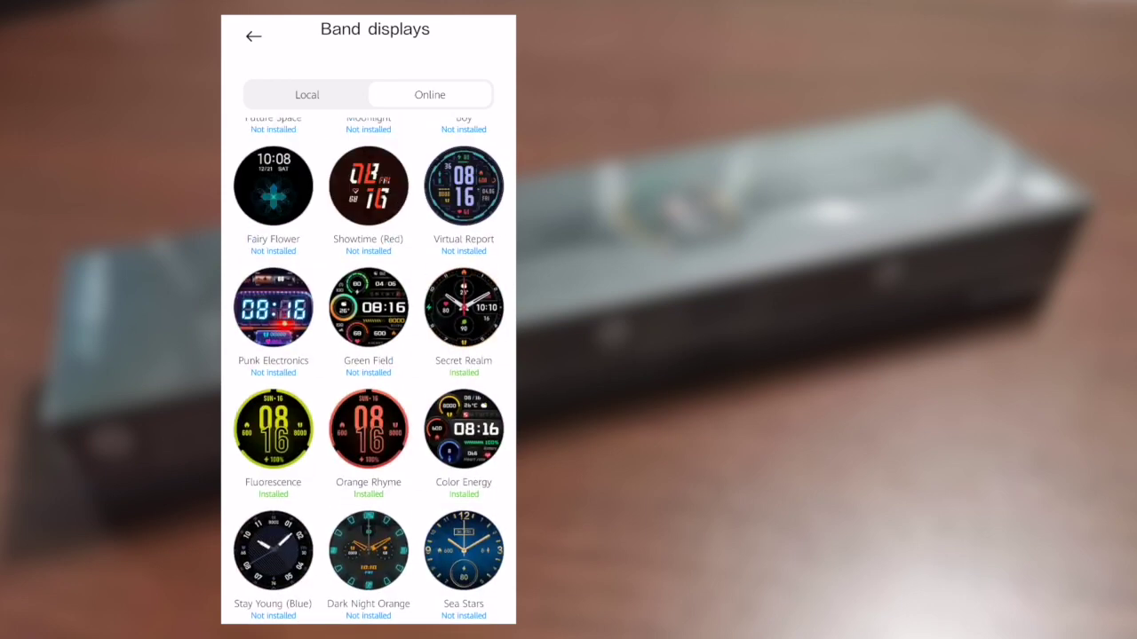
scroll(464, 366, "up", 5)
scroll(464, 365, "up", 3)
scroll(463, 366, "up", 3)
scroll(463, 365, "up", 2)
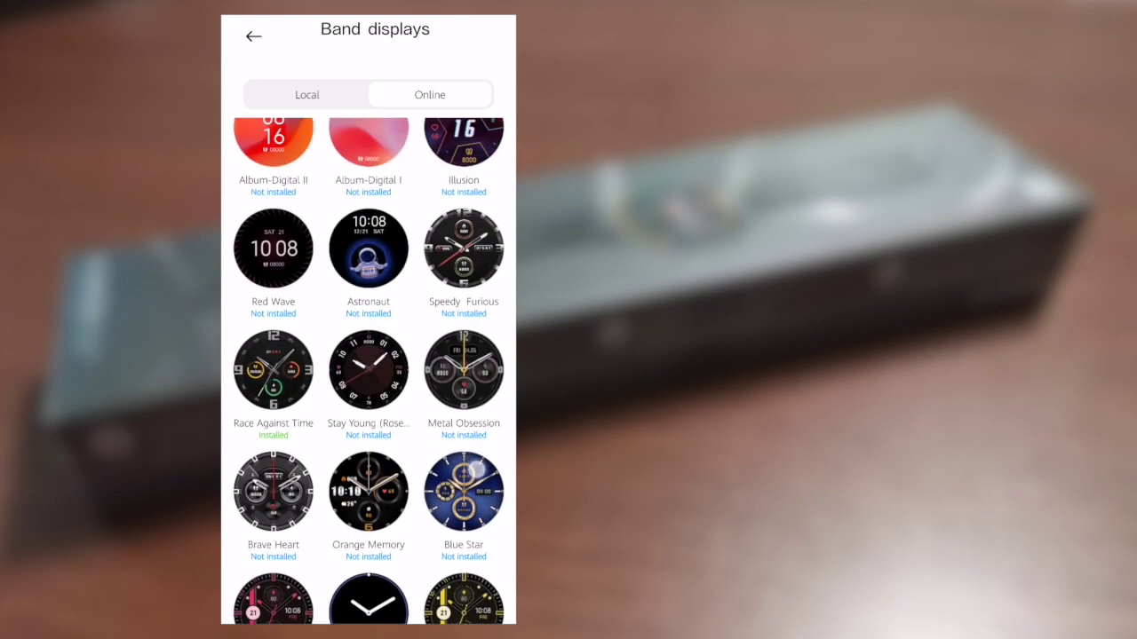
scroll(463, 365, "up", 3)
scroll(464, 476, "up", 1)
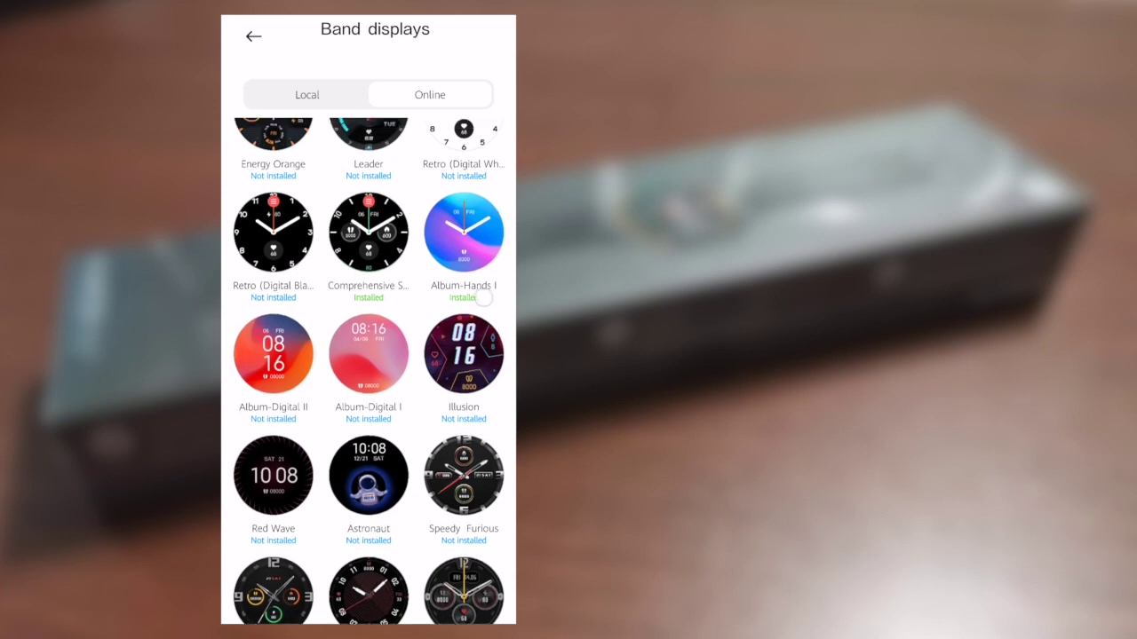
scroll(369, 371, "up", 1)
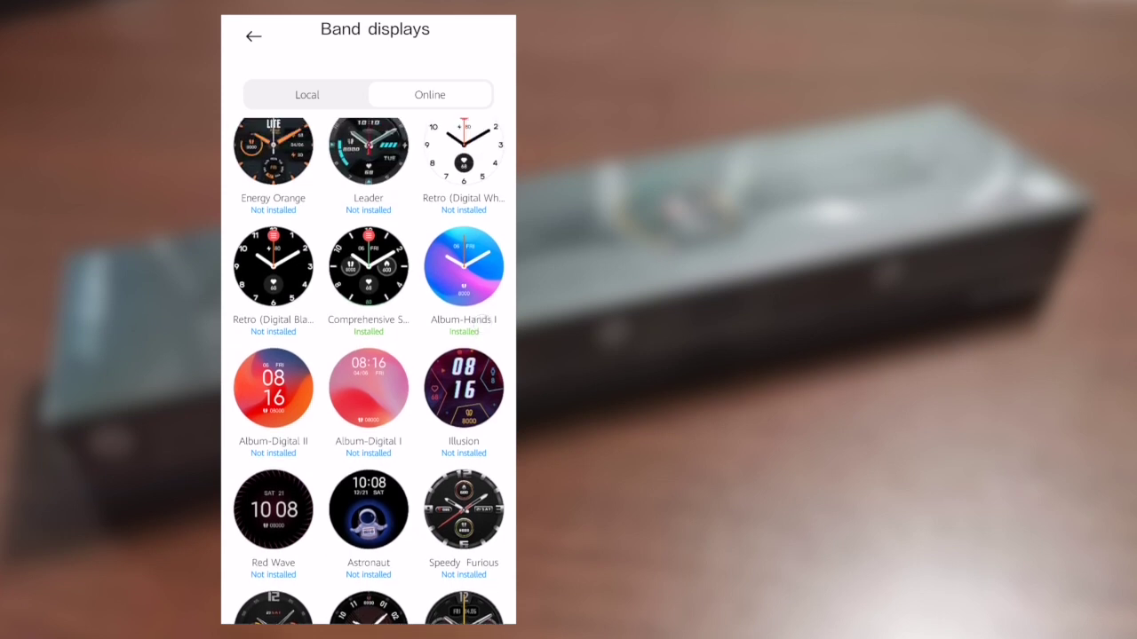